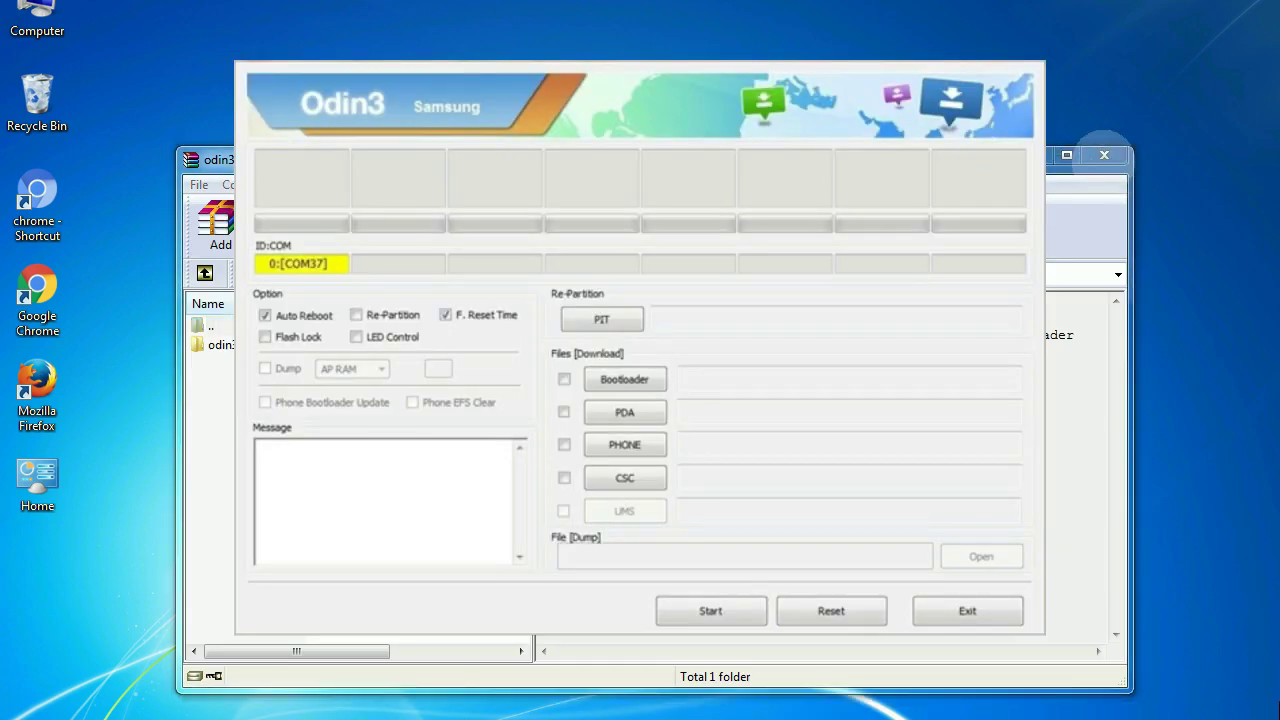
Step: Close the WinRAR archive window behind Odin3 while the stock ROM flashes
{"action": "left_click", "coordinate": [1104, 153]}
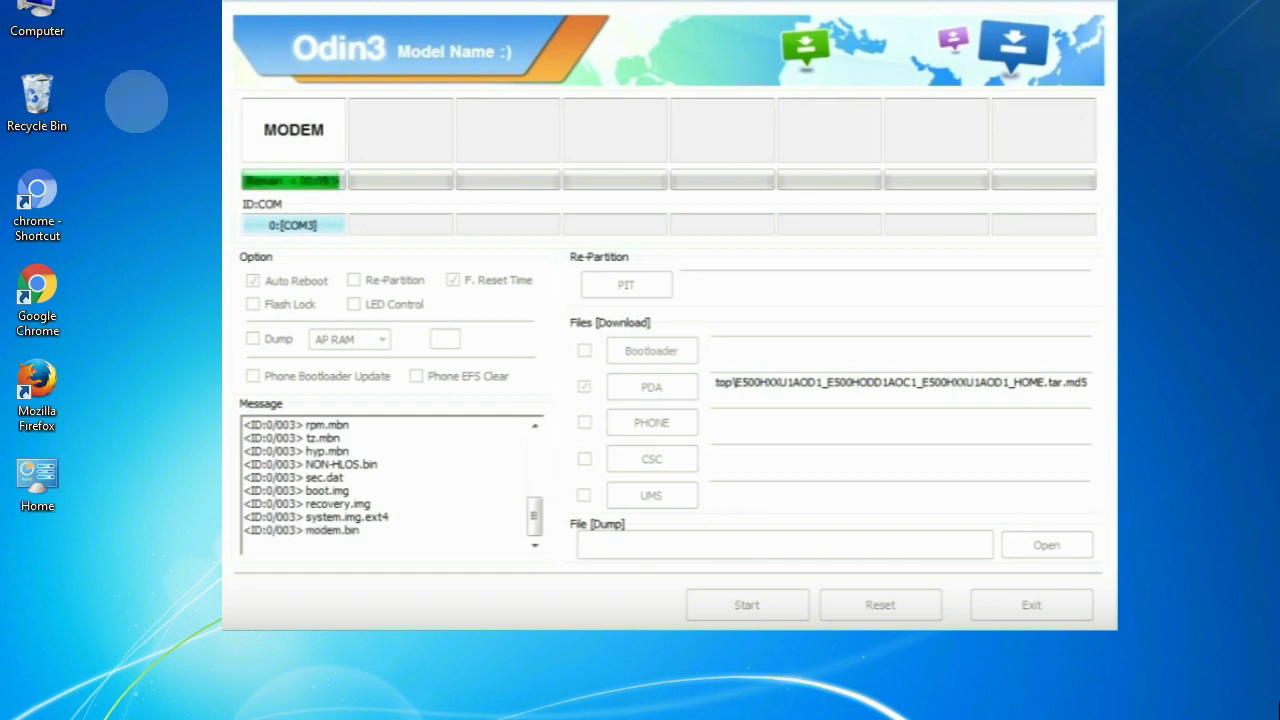
Step: Wait for Odin3 to report PASS!, then close it with Alt+F4
{"action": "left_click", "coordinate": [38, 92]}
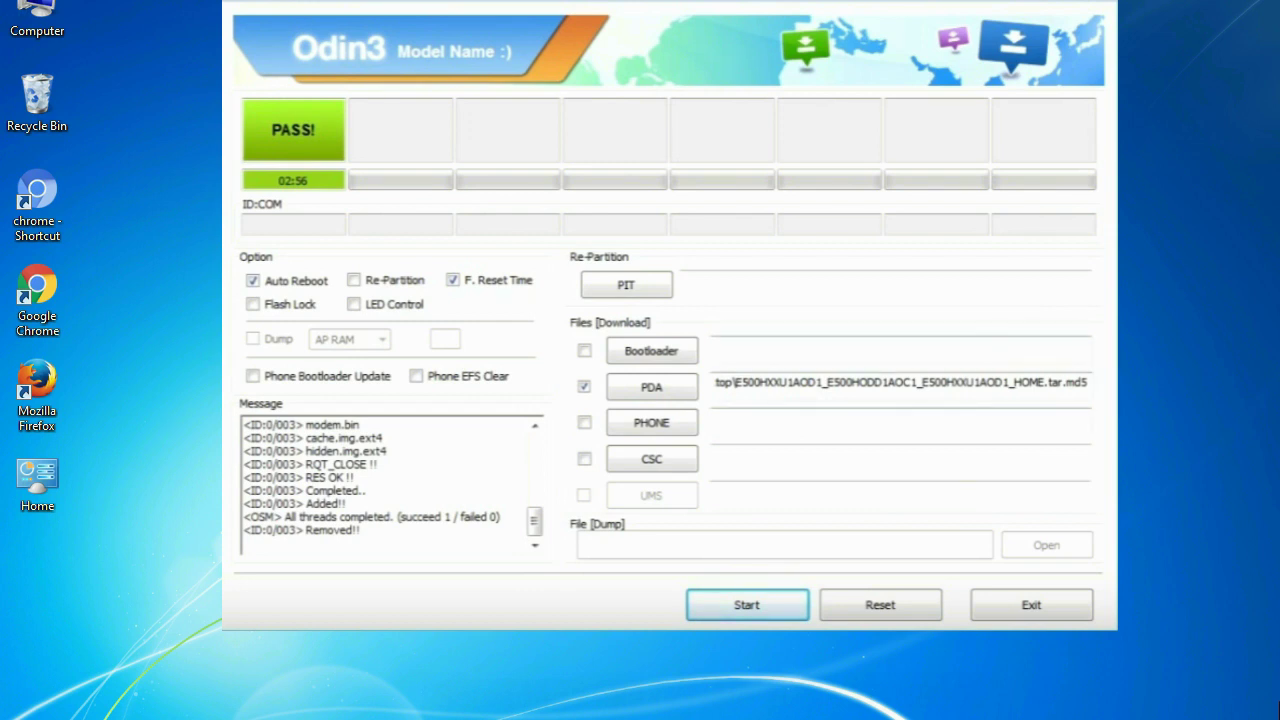
{"action": "key", "text": "alt+F4"}
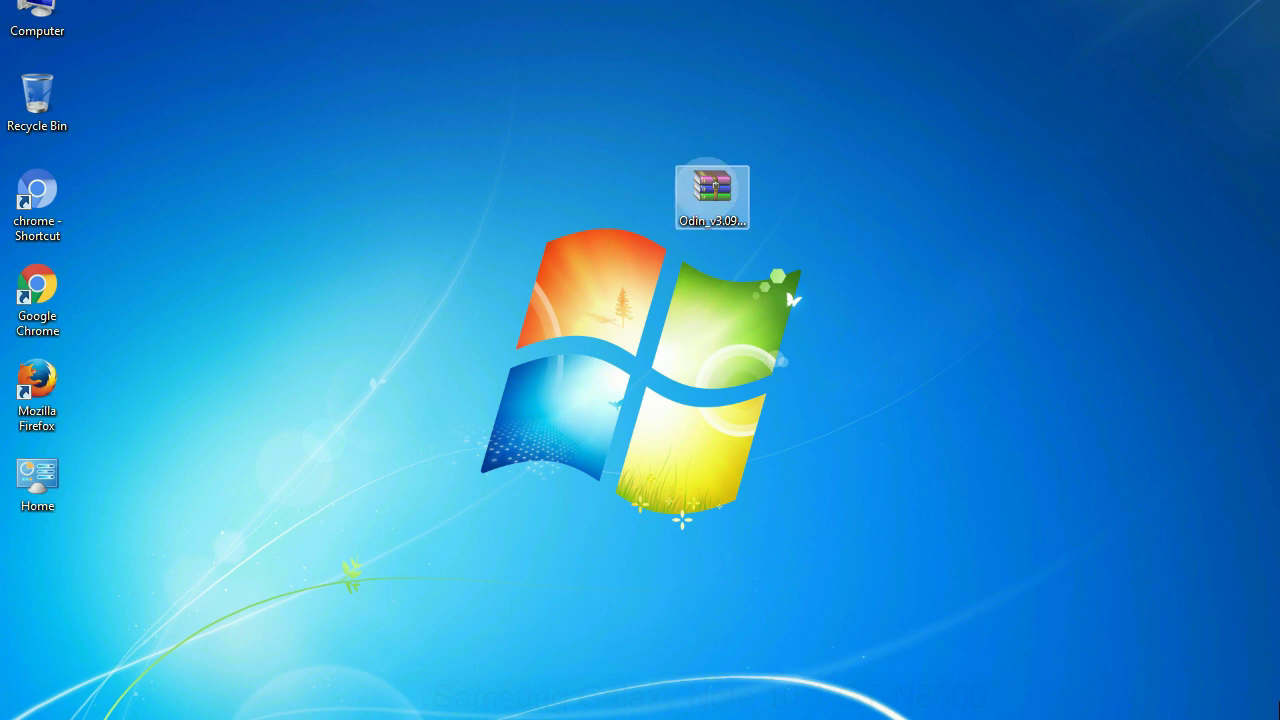
Step: Extract the Odin v3.09 zip here and run Odin3 v3.09.exe as administrator
{"action": "right_click", "coordinate": [708, 186]}
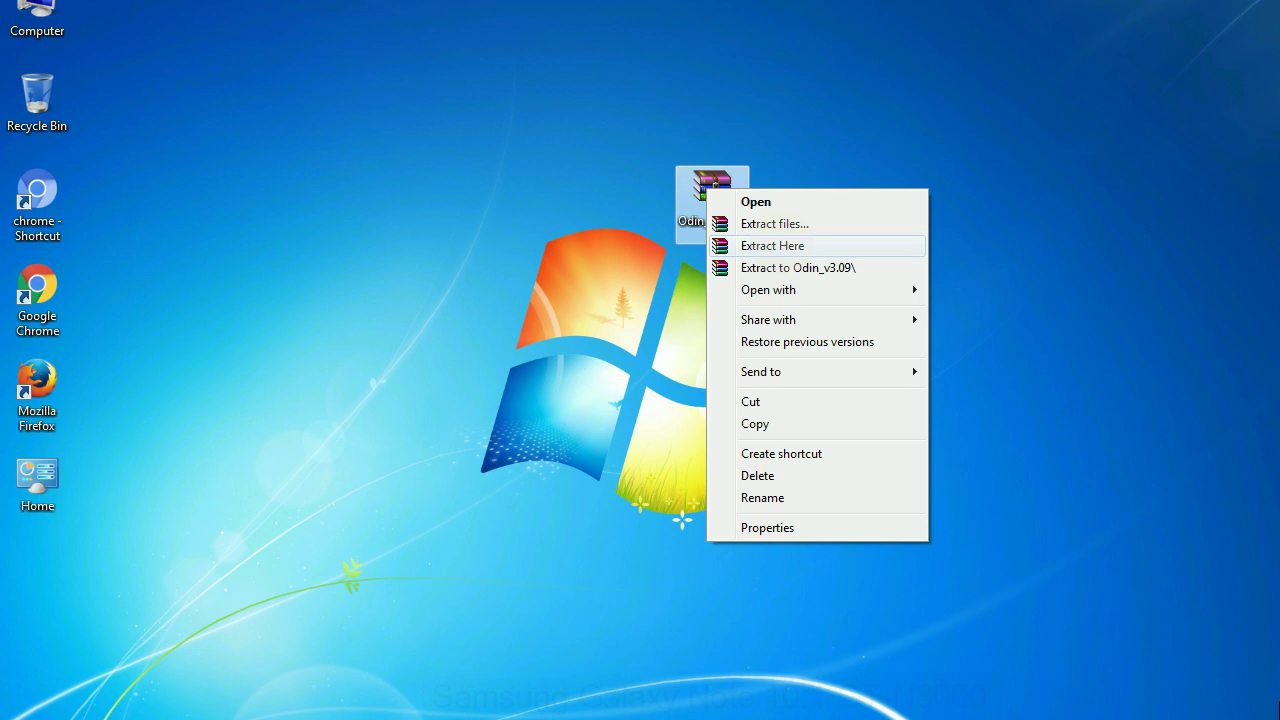
{"action": "left_click", "coordinate": [772, 245]}
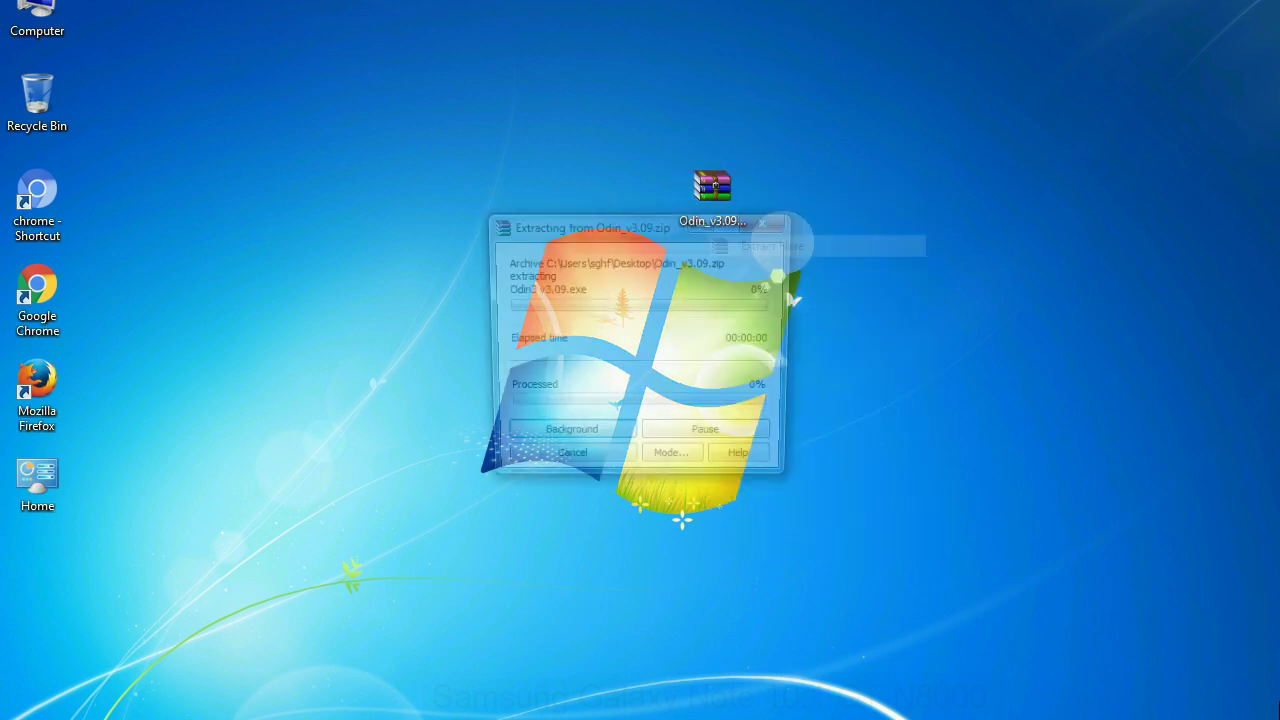
{"action": "double_click", "coordinate": [552, 195]}
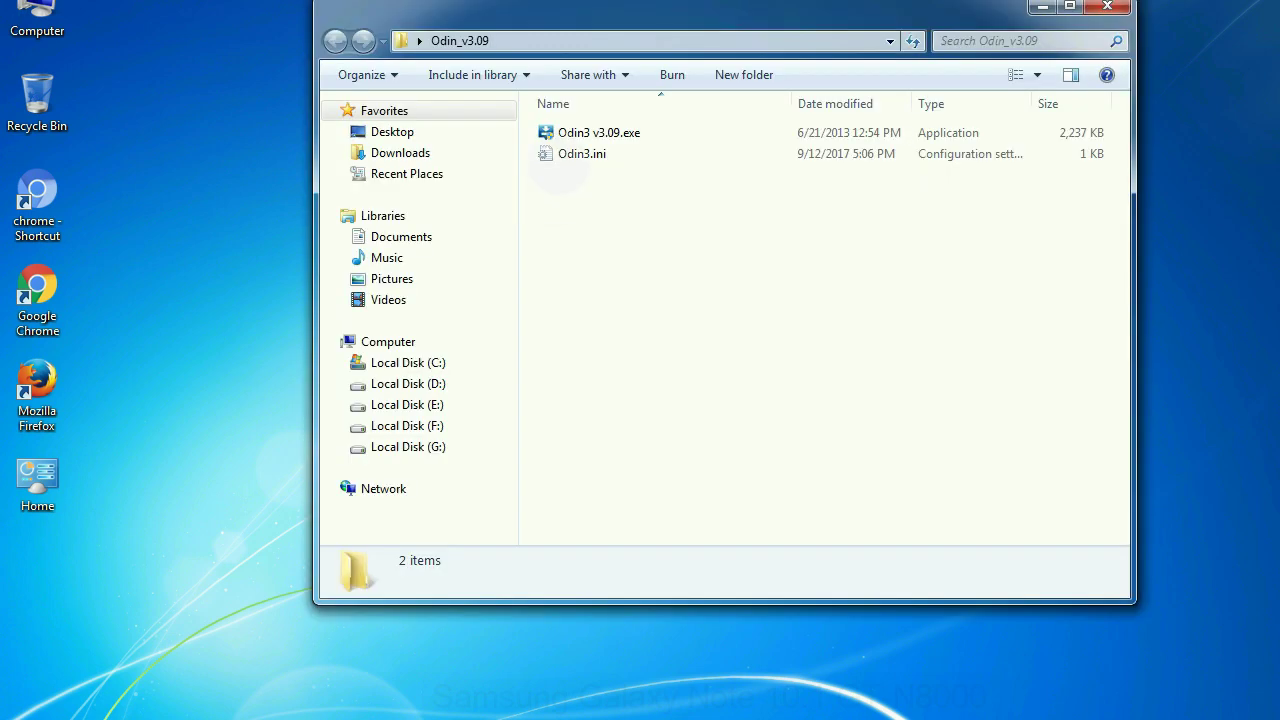
{"action": "left_click", "coordinate": [580, 134]}
{"action": "right_click", "coordinate": [580, 135]}
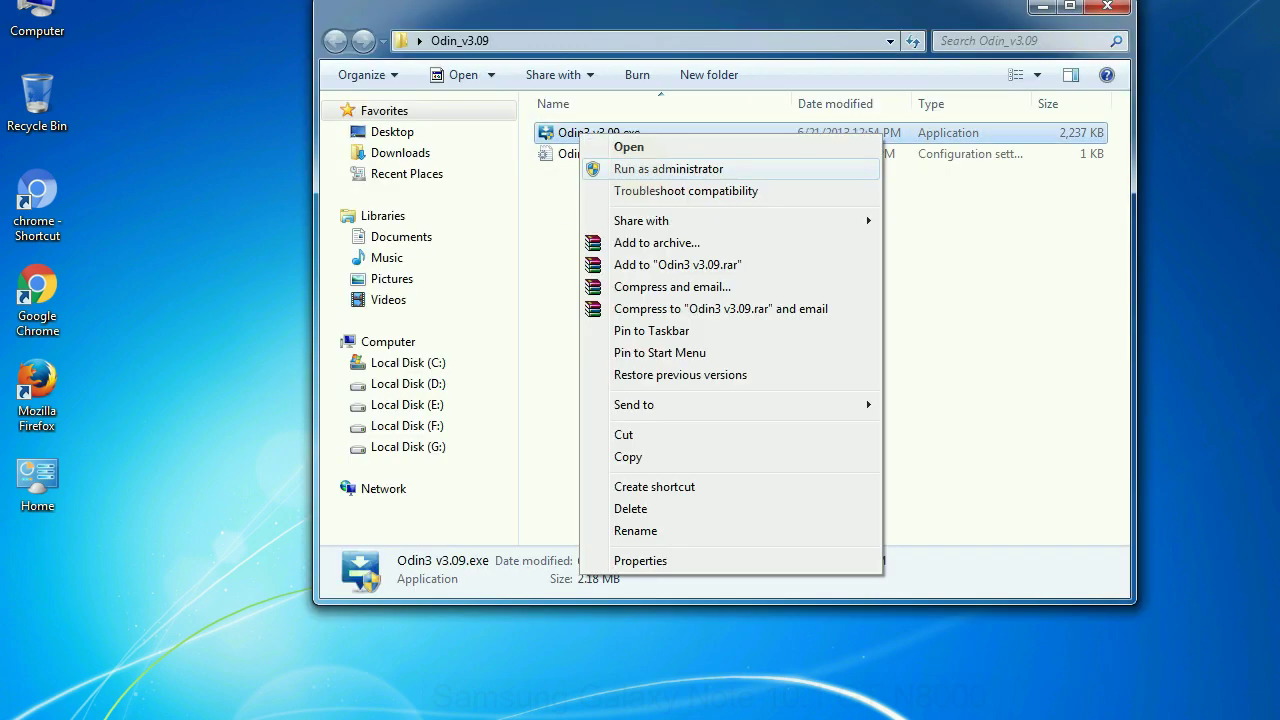
{"action": "left_click", "coordinate": [668, 168]}
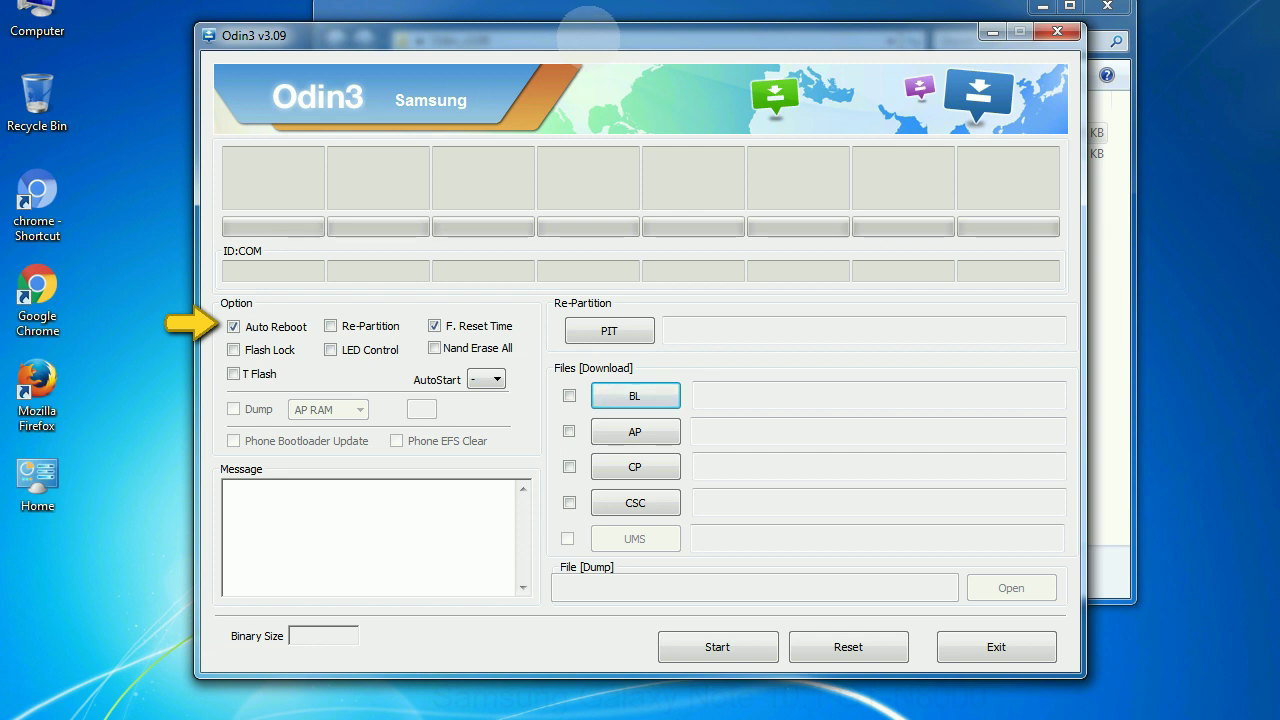
Step: Drag the Odin3 window slightly up and to the right
{"action": "left_click_drag", "start_coordinate": [590, 32], "coordinate": [639, 6]}
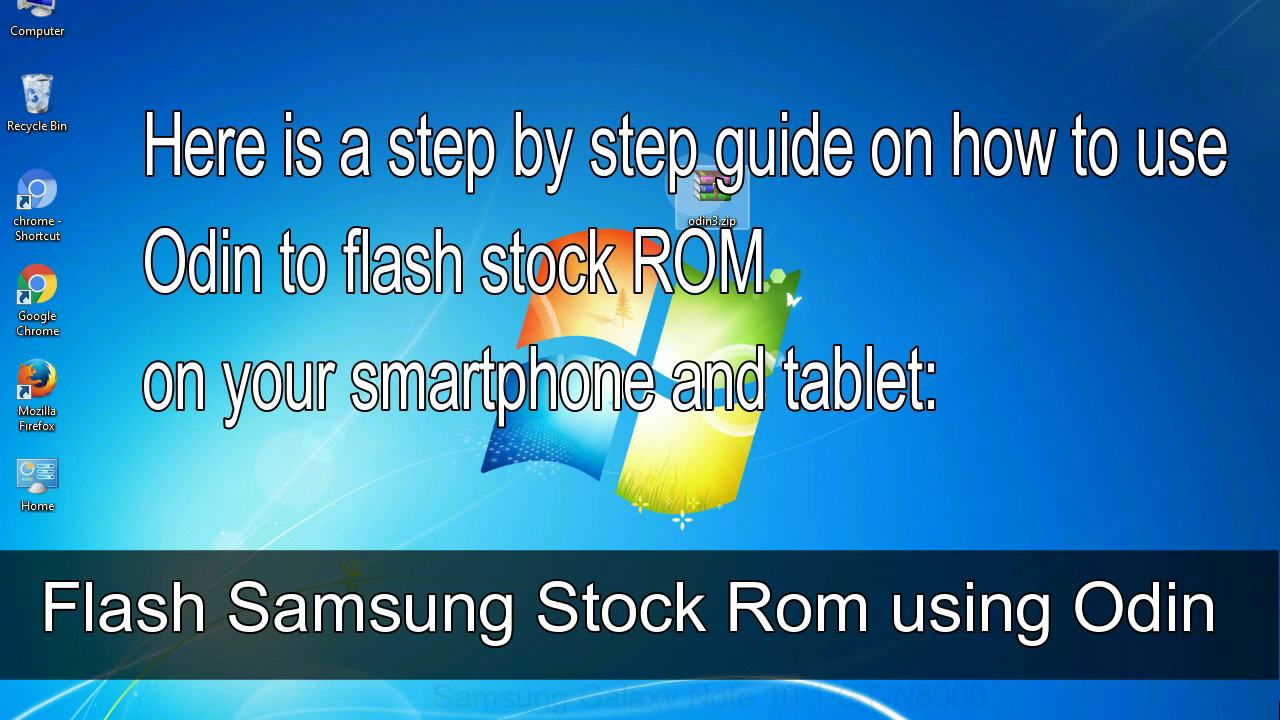
{"action": "left_click", "coordinate": [712, 195]}
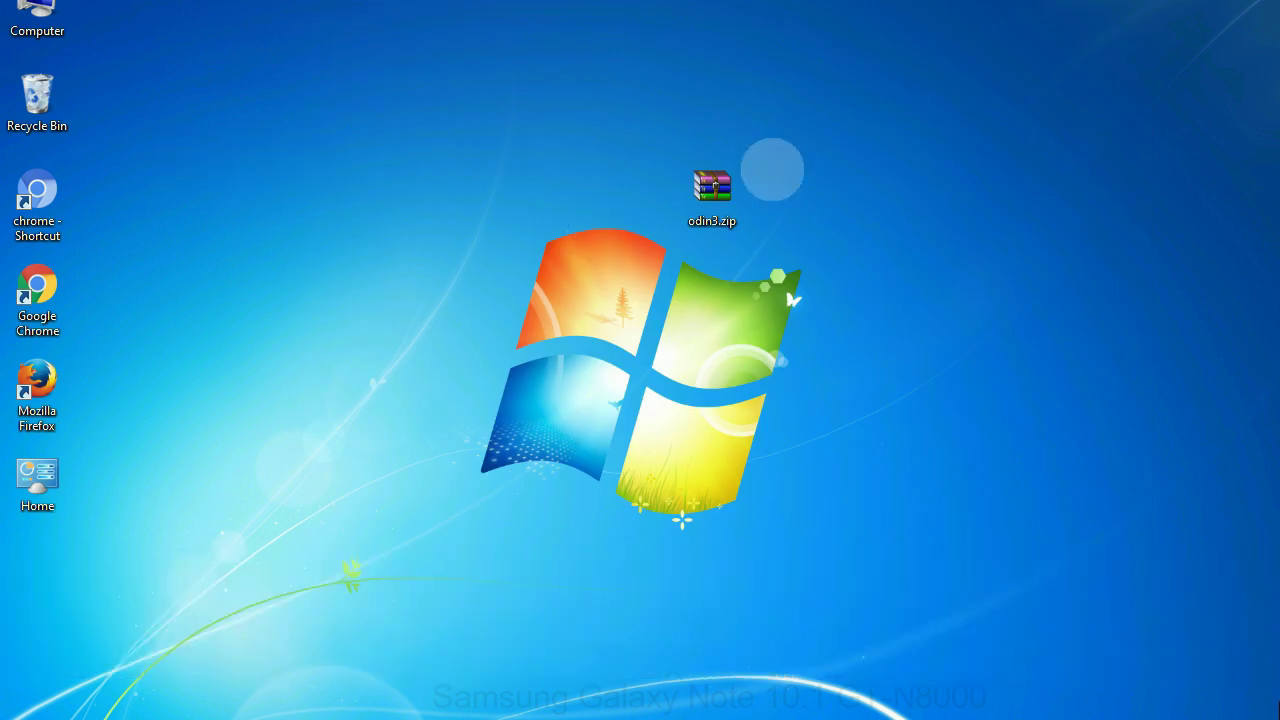
{"action": "left_click", "coordinate": [697, 185]}
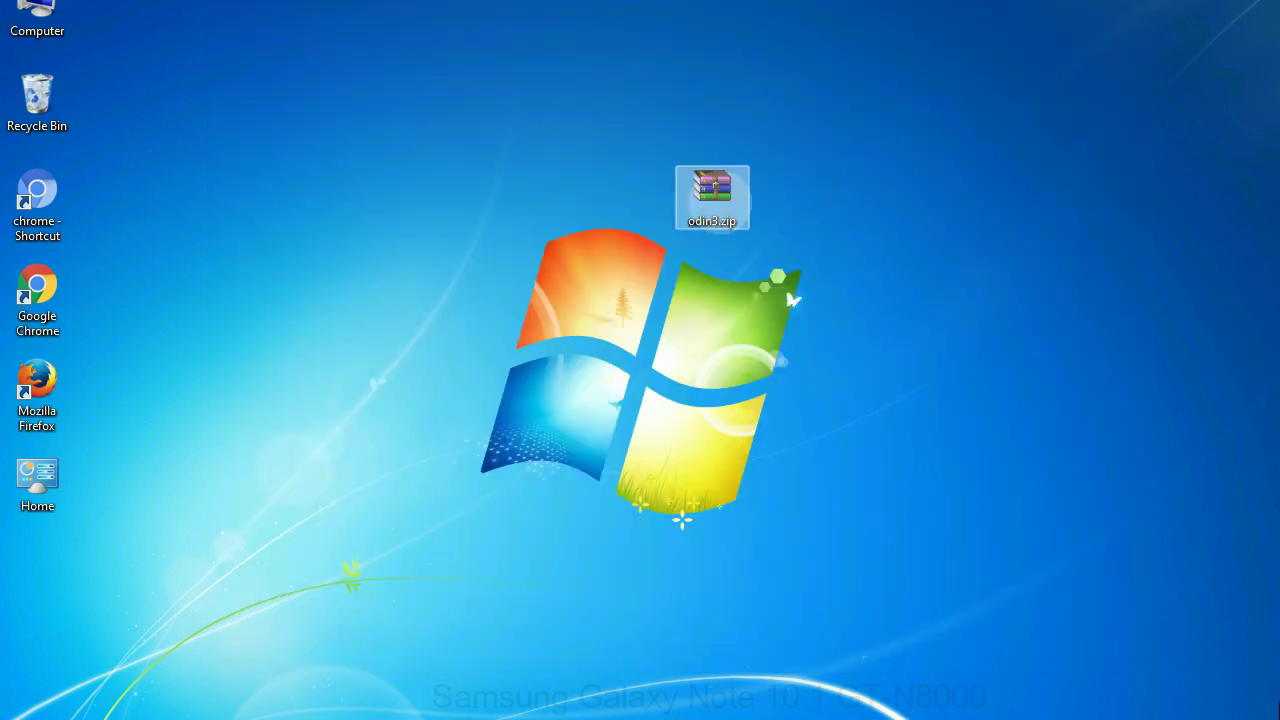
{"action": "left_click", "coordinate": [800, 188]}
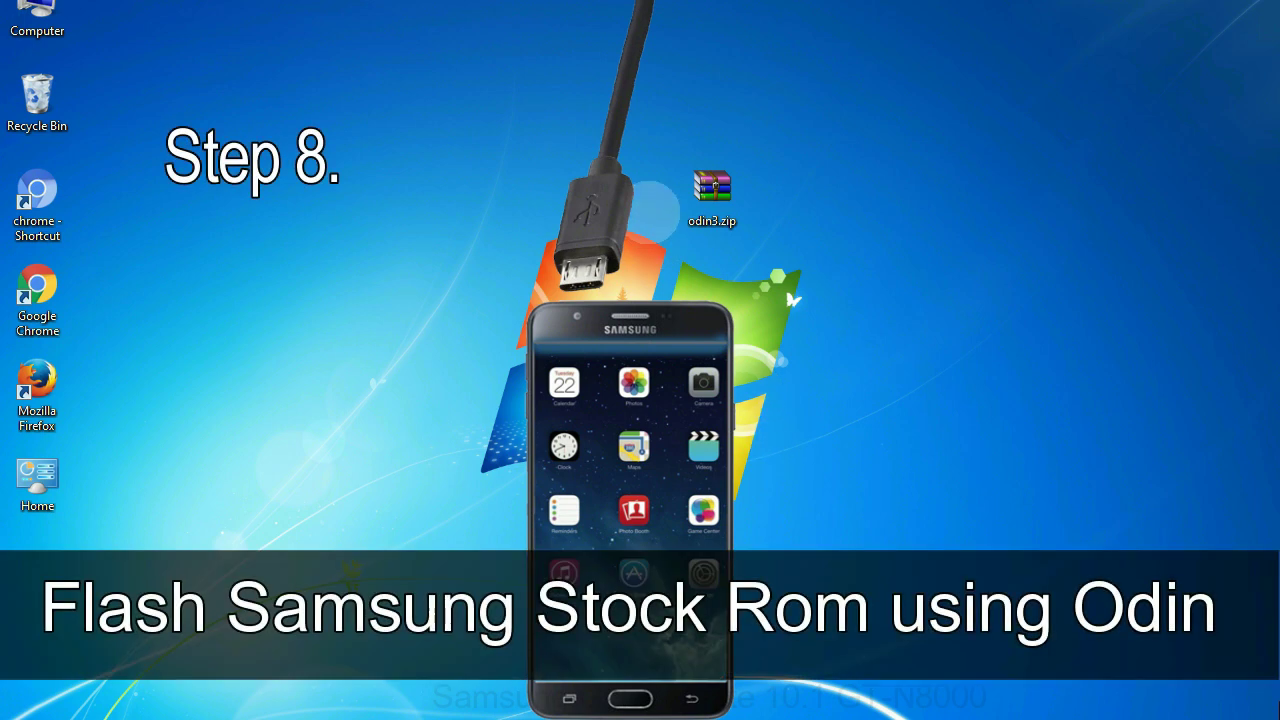
{"action": "left_click", "coordinate": [694, 182]}
{"action": "left_click", "coordinate": [663, 180]}
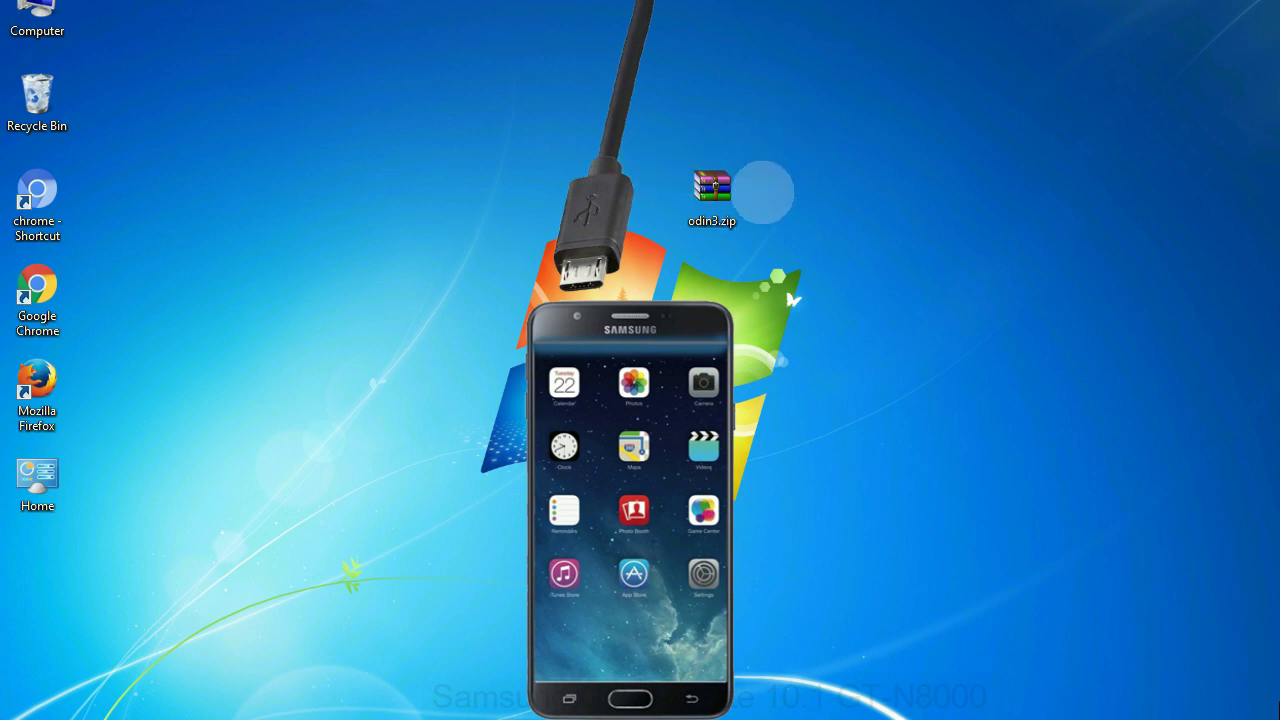
{"action": "double_click", "coordinate": [712, 190]}
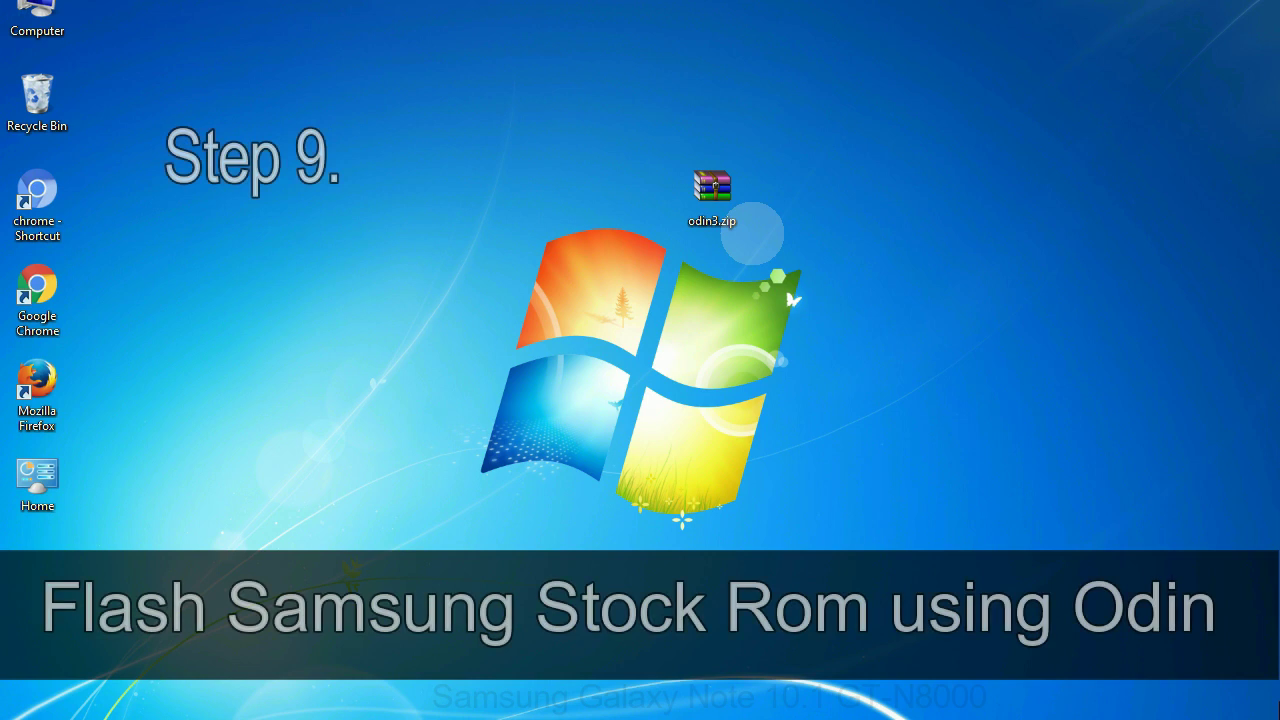
{"action": "left_click", "coordinate": [745, 198]}
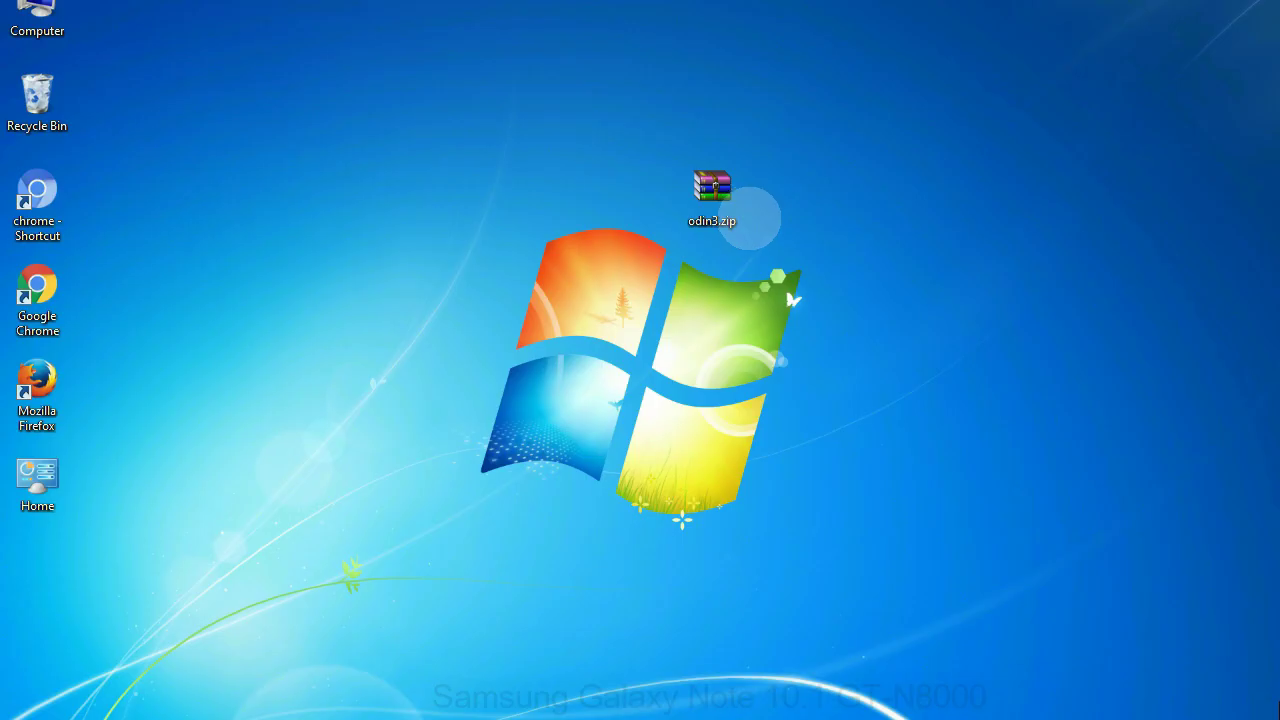
{"action": "left_click", "coordinate": [738, 202]}
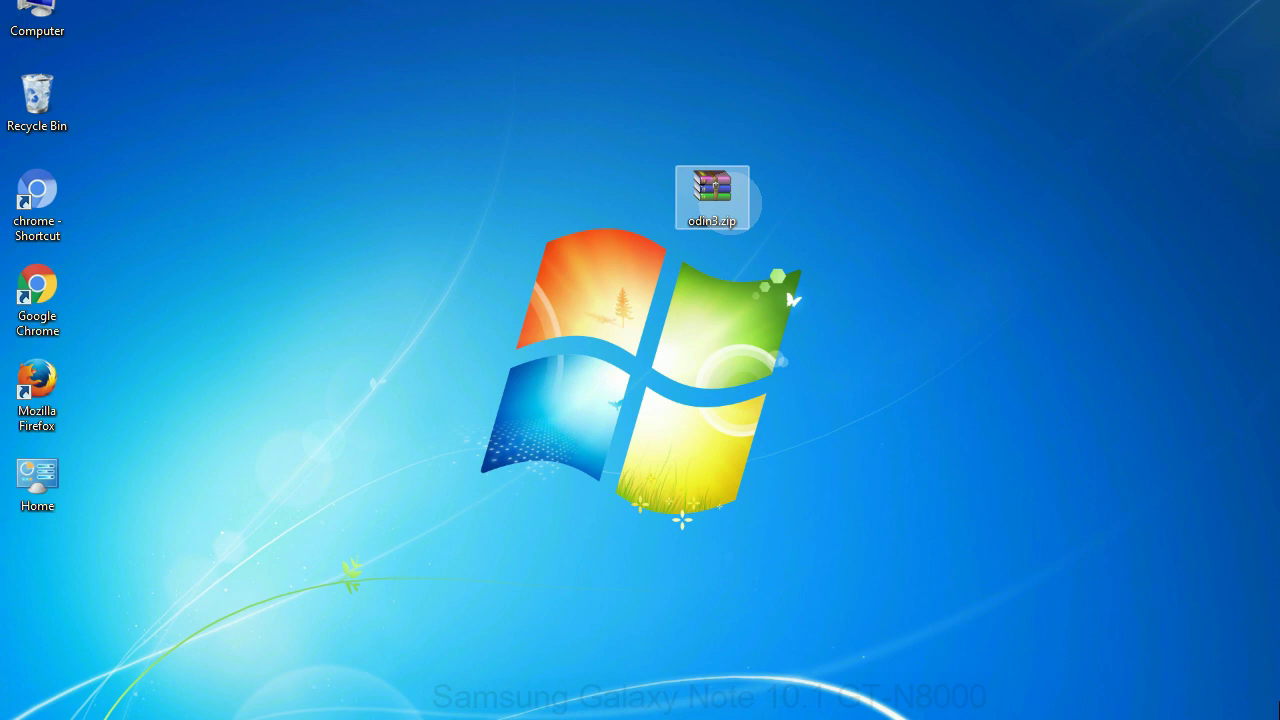
{"action": "left_click", "coordinate": [760, 208]}
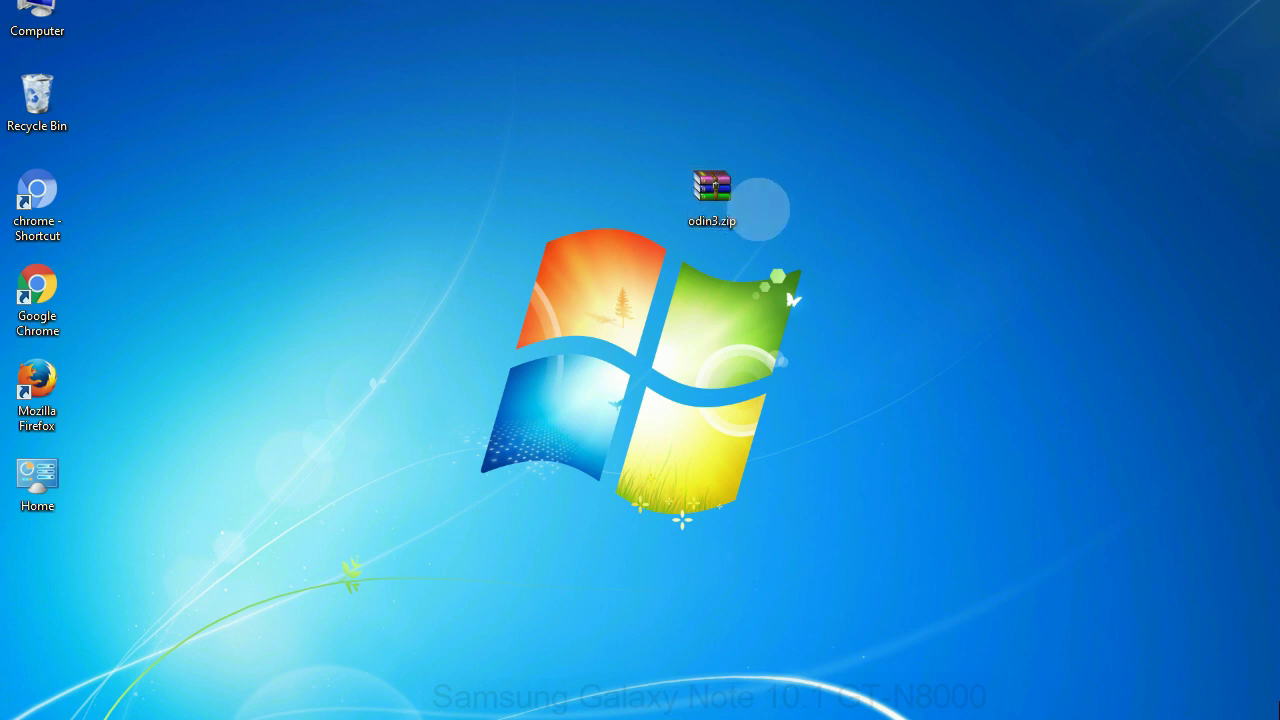